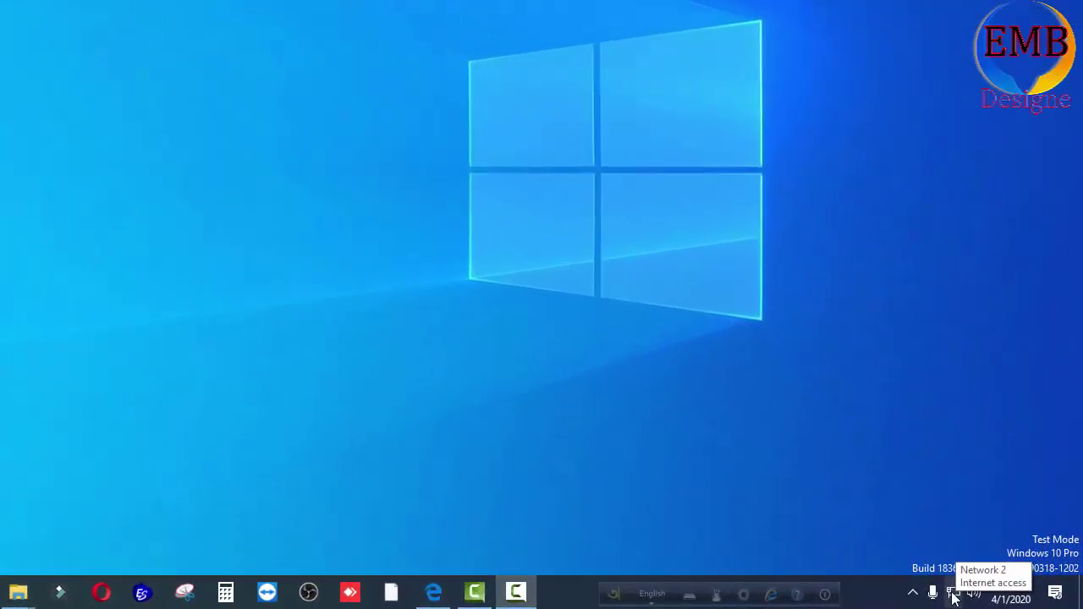
Open the Network and Sharing Center from the Ethernet page of the Network & Internet settings.
right_click(954, 594)
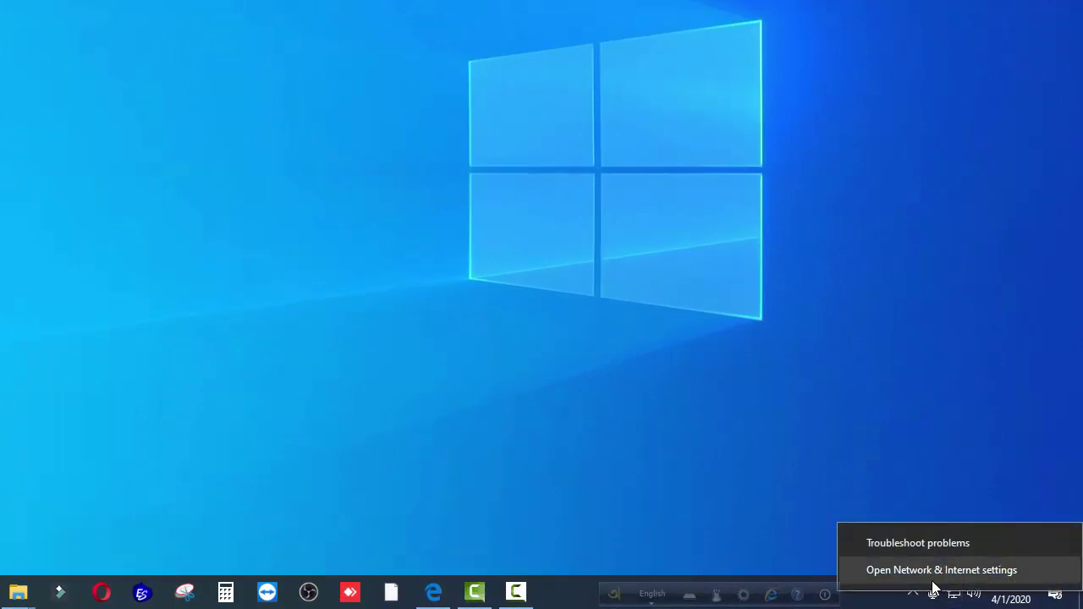
click(1020, 582)
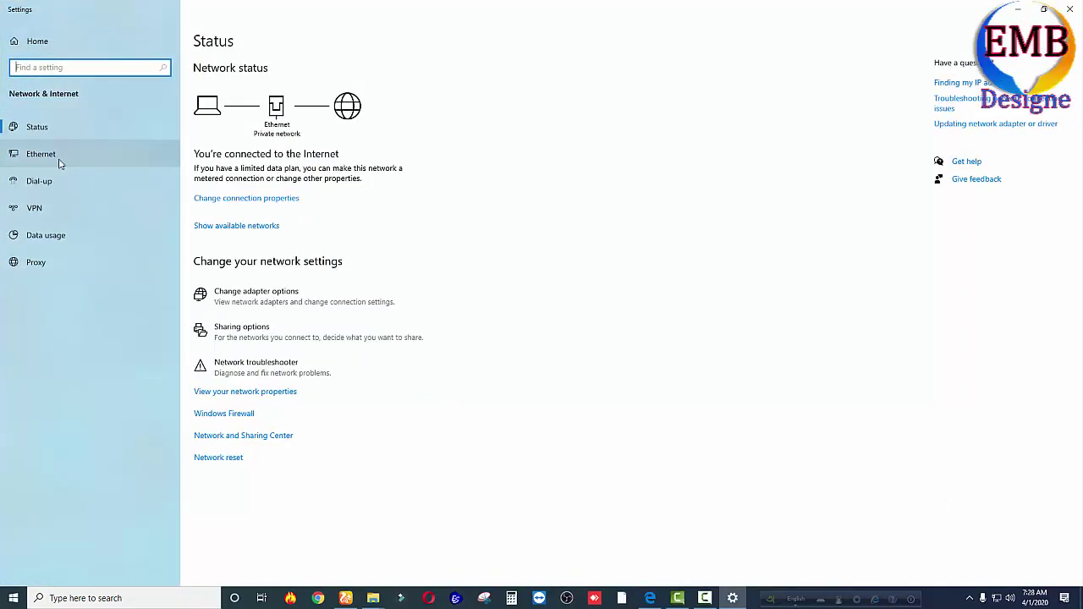
click(69, 158)
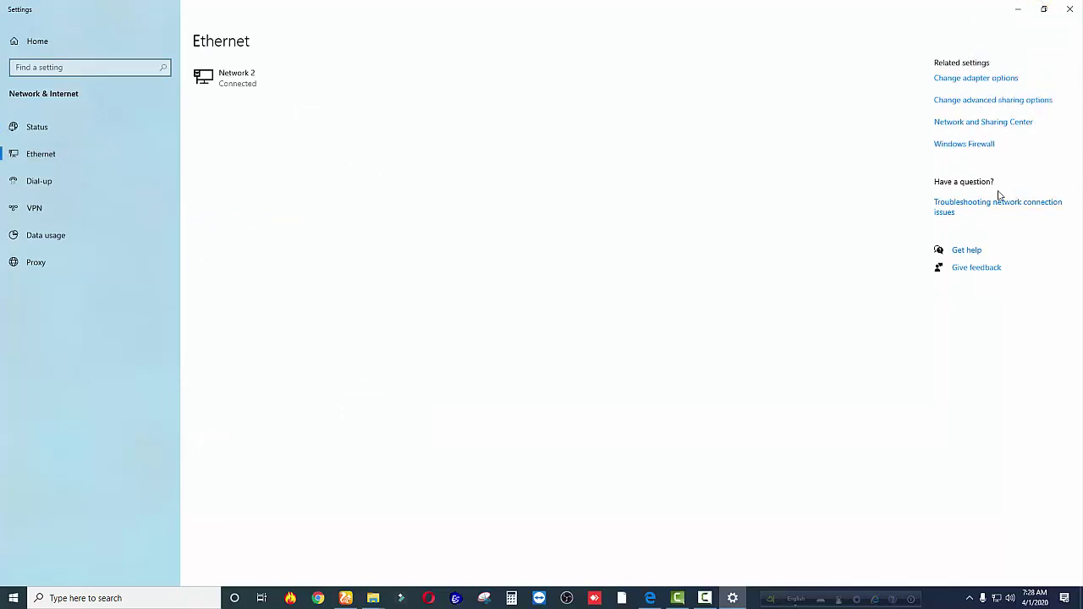
click(991, 125)
drag(530, 48, 649, 56)
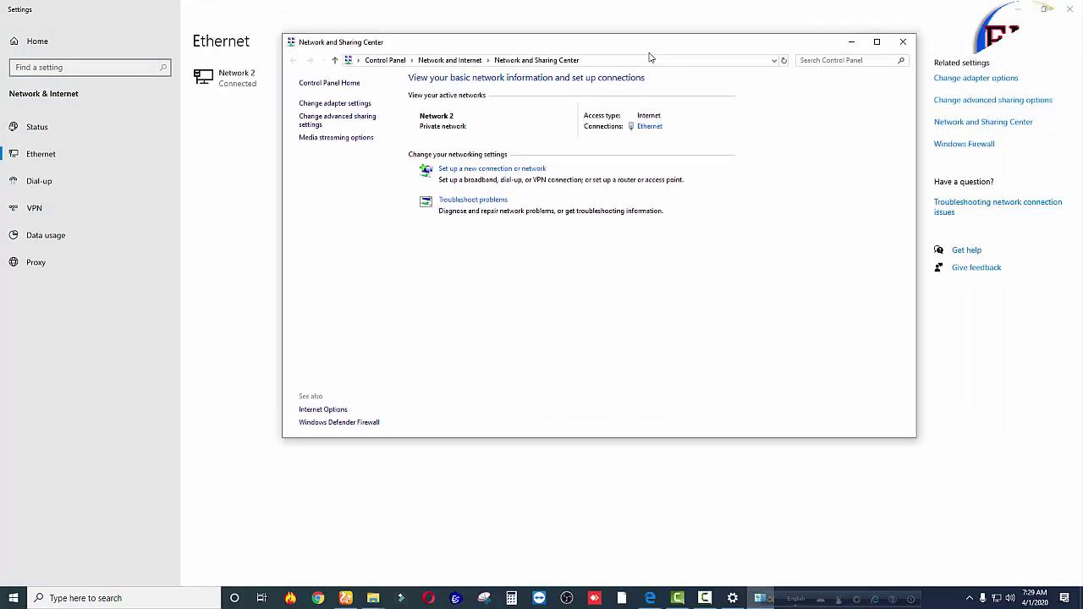
Open the status of the active Ethernet connection and disable the adapter.
click(652, 127)
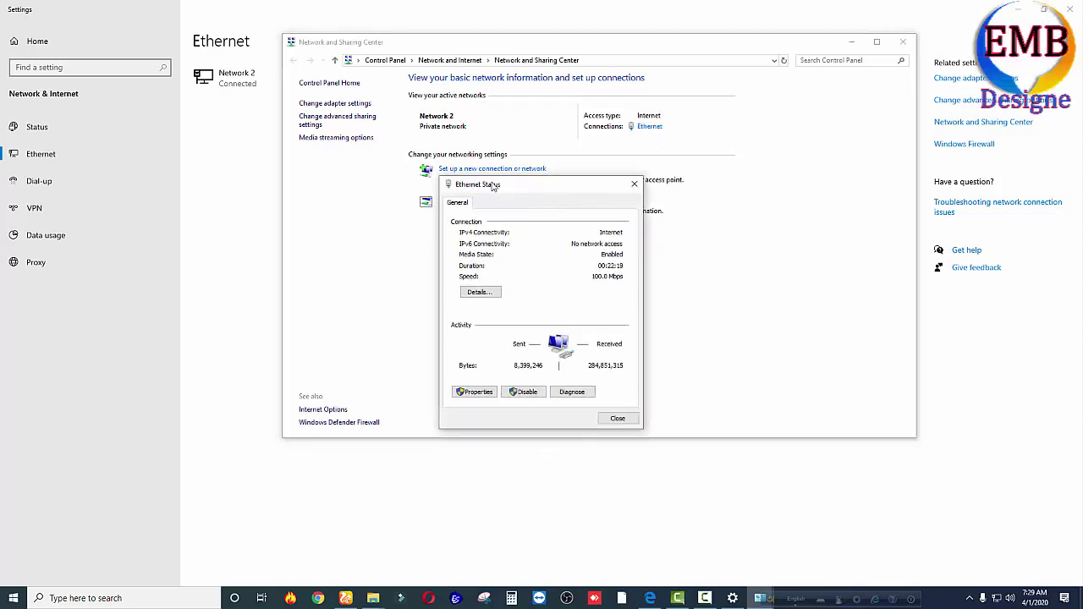
drag(539, 186, 749, 54)
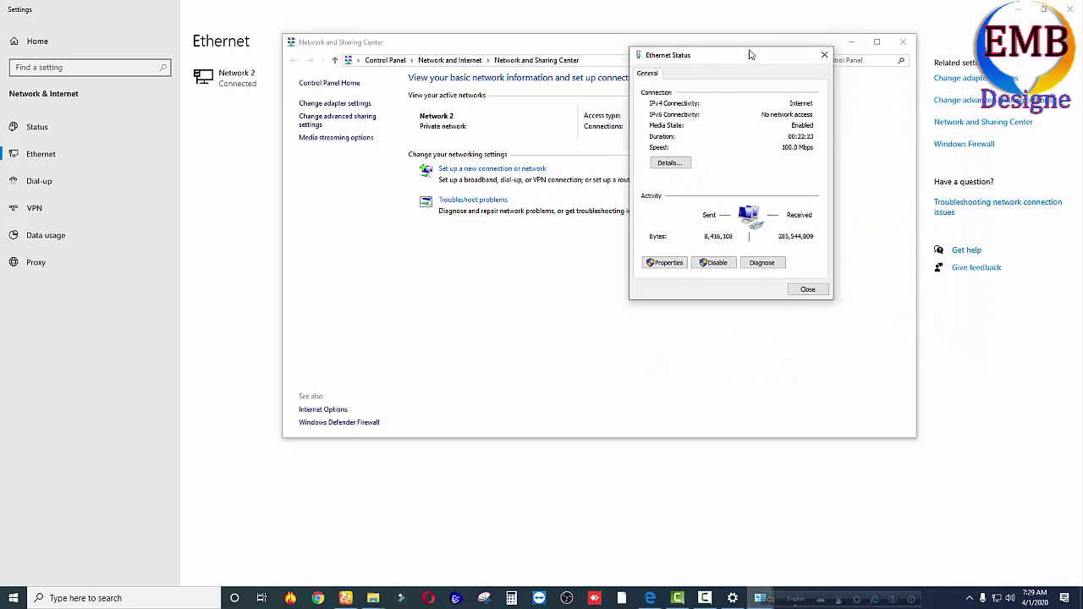
click(716, 263)
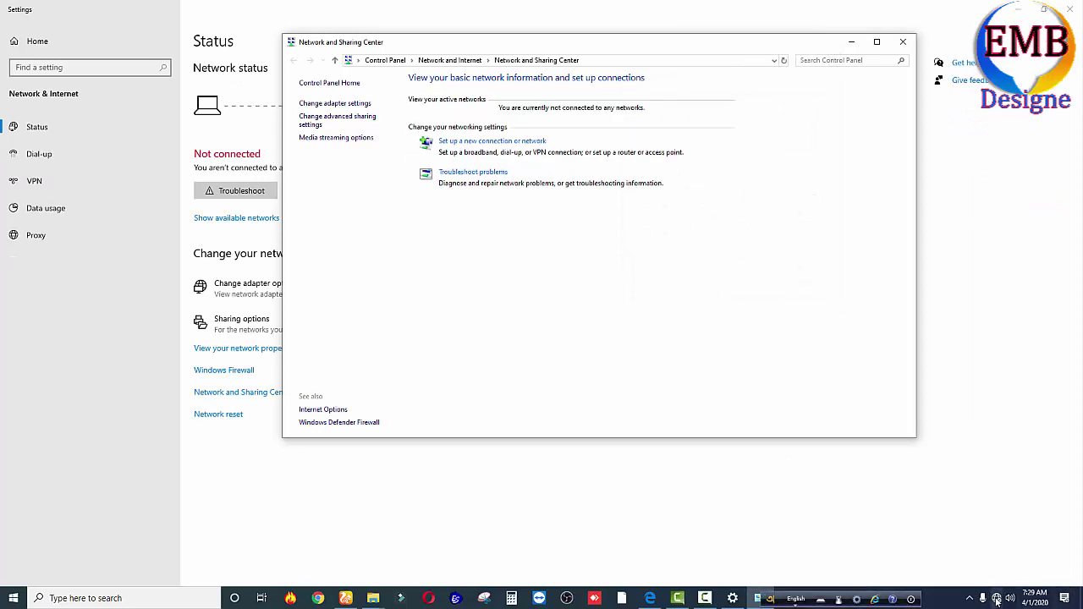
Check the network status behind the Network and Sharing Center window, and close that window and Settings.
mouse_move(1002, 601)
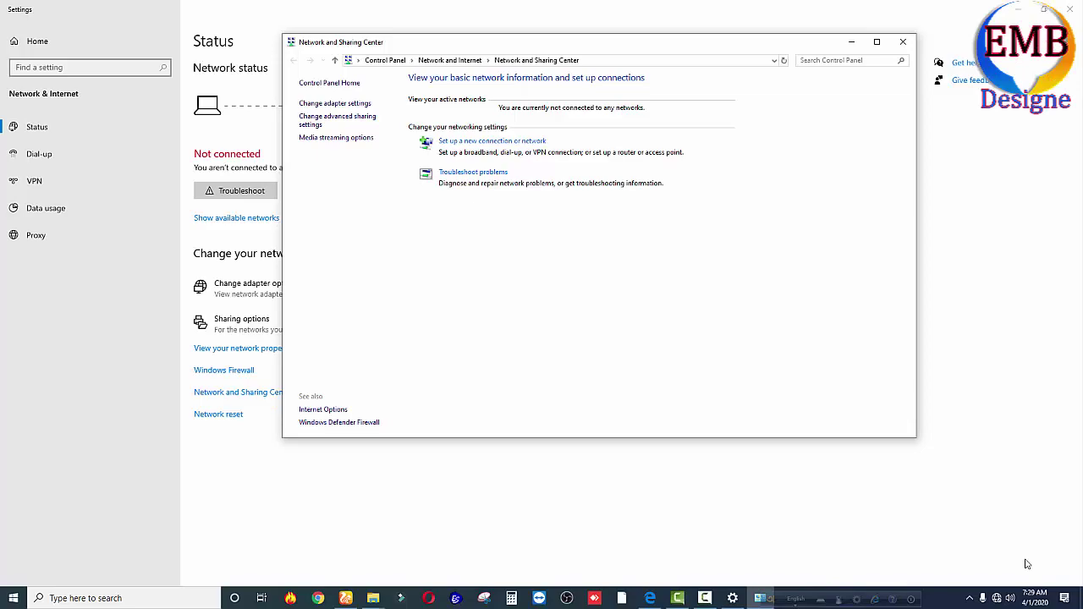
drag(680, 38, 747, 79)
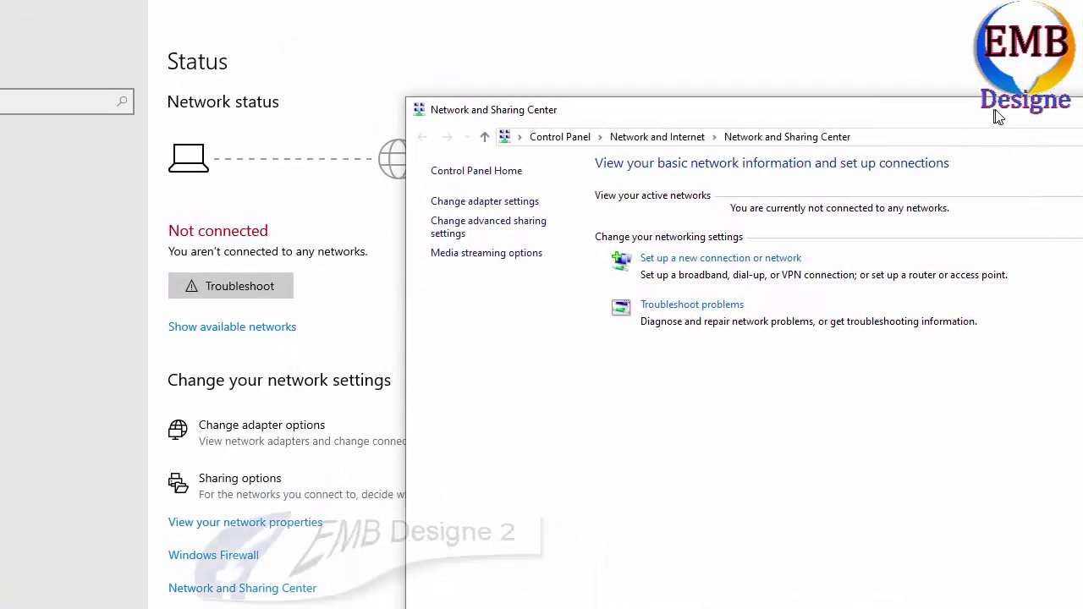
drag(999, 117, 1001, 117)
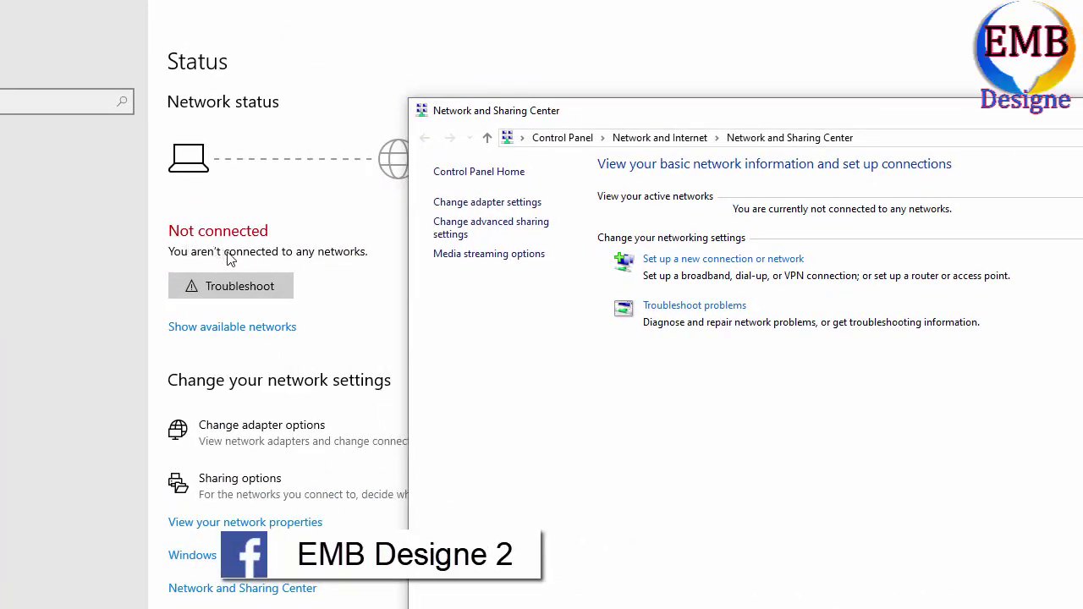
drag(656, 110, 750, 115)
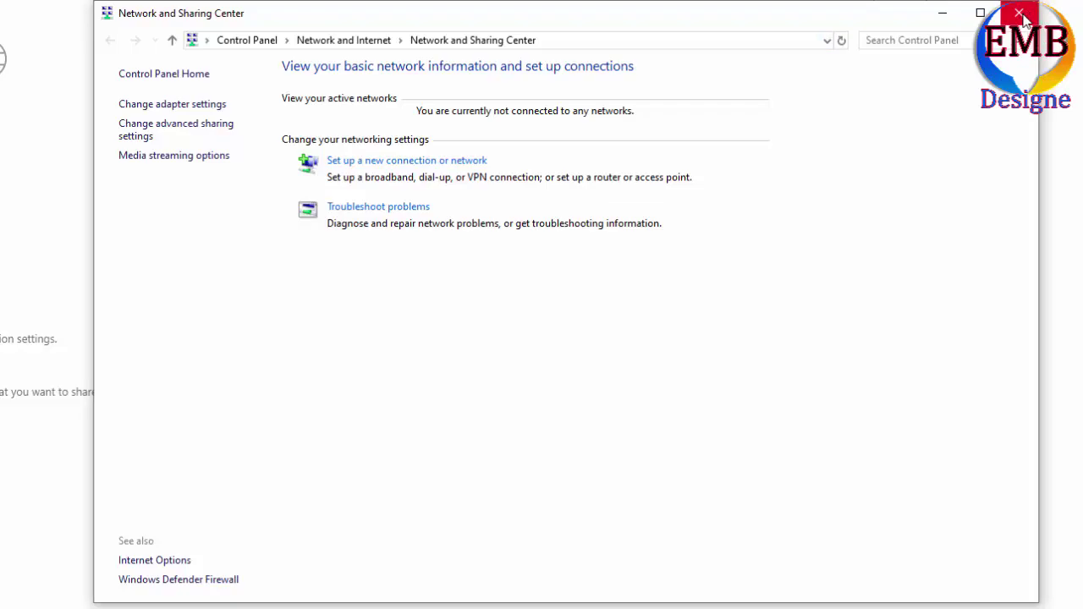
click(1020, 13)
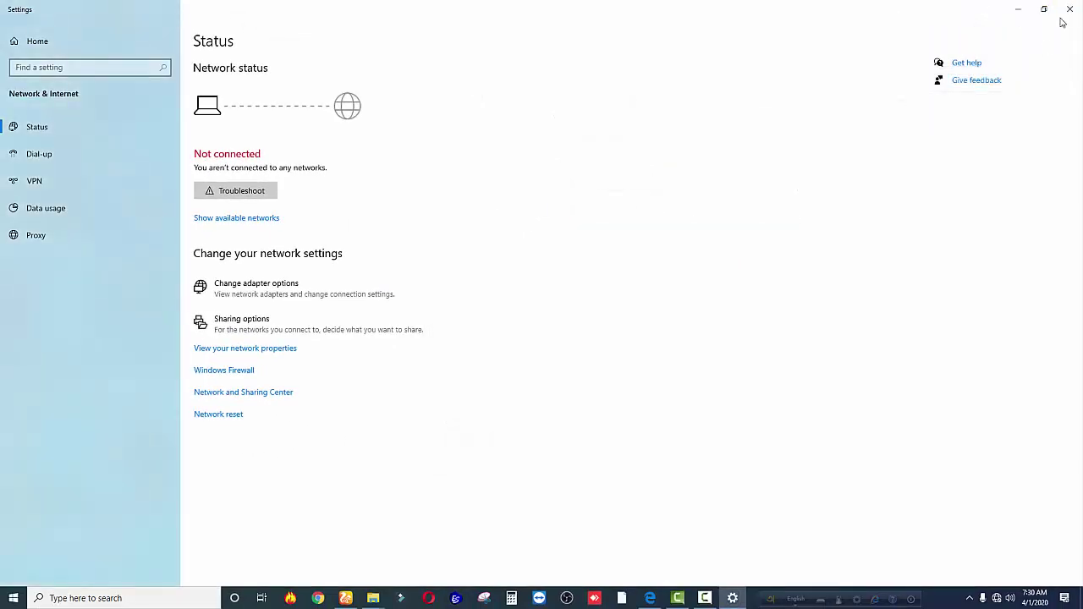
click(1070, 10)
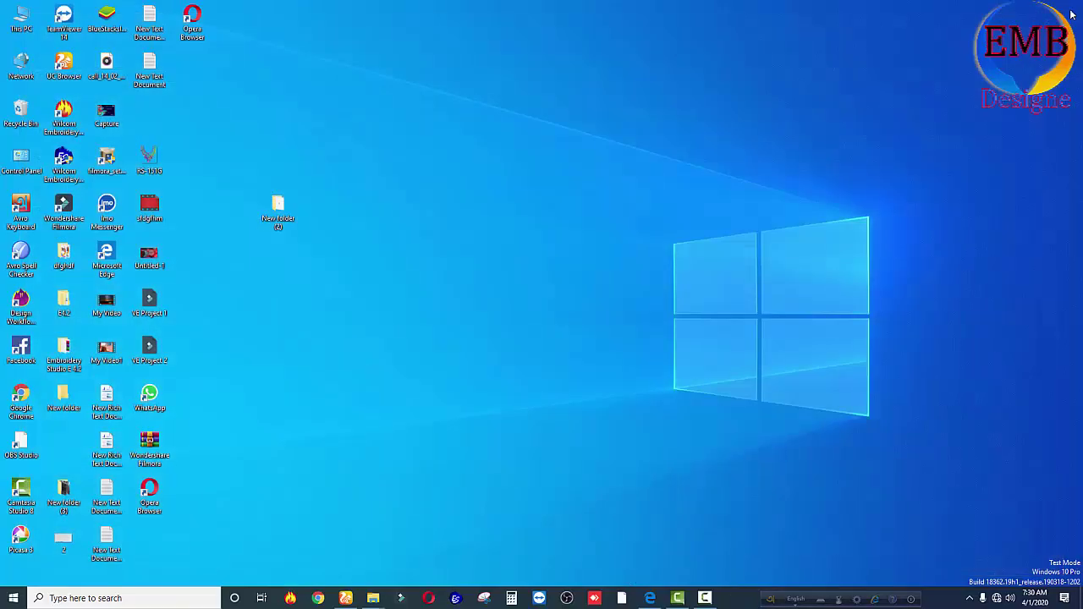
Refresh the desktop and check the network connection status in the notification area.
right_click(715, 66)
click(752, 101)
mouse_move(997, 598)
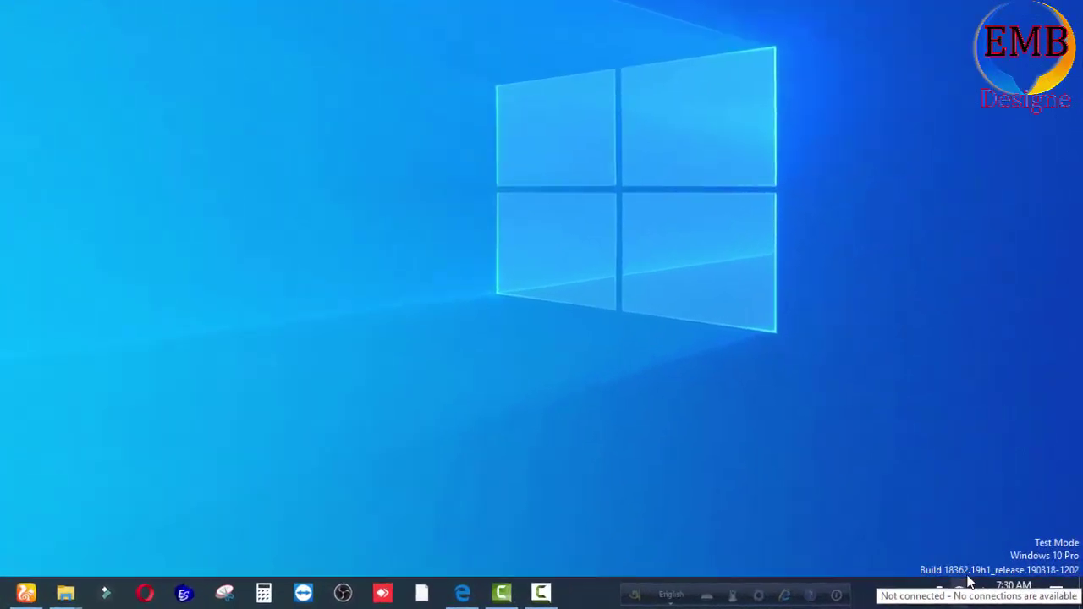
right_click(849, 99)
click(899, 141)
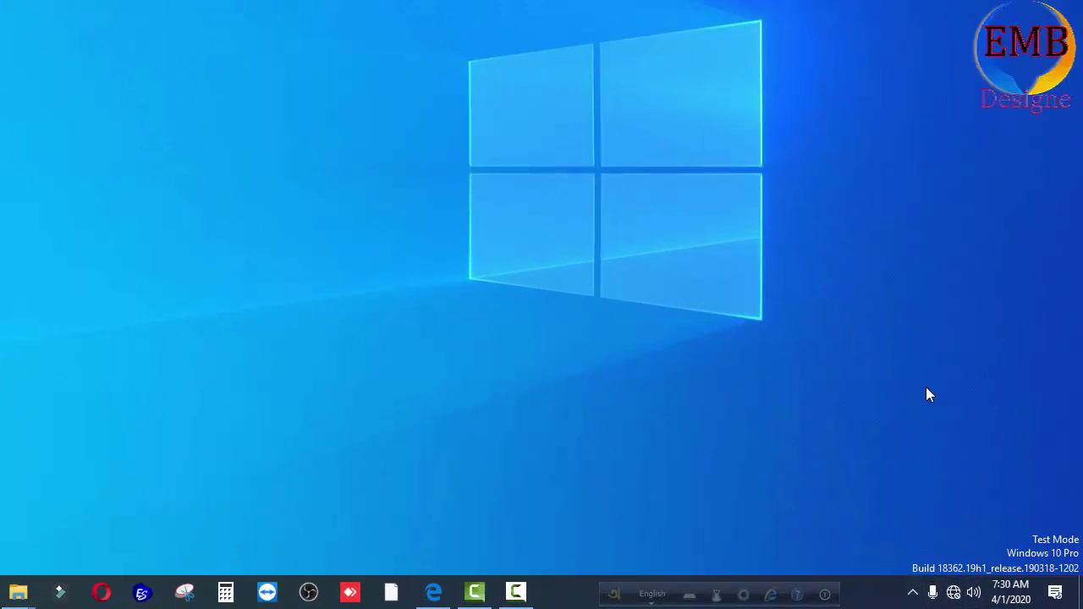
Reopen the Network & Internet settings and open the Network and Sharing Center from the Status page.
right_click(954, 596)
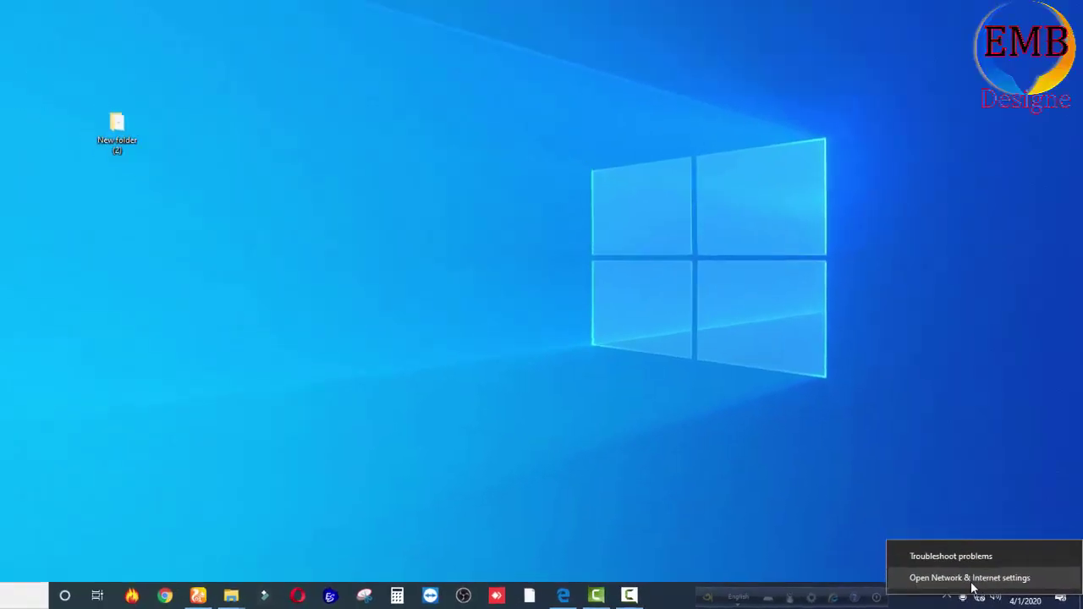
click(945, 581)
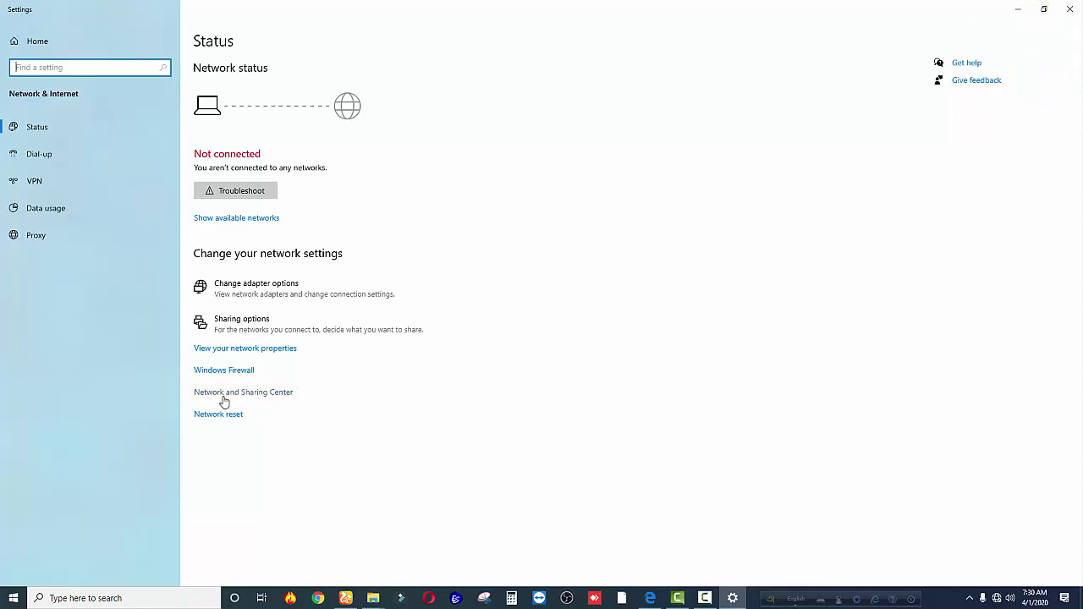
click(274, 396)
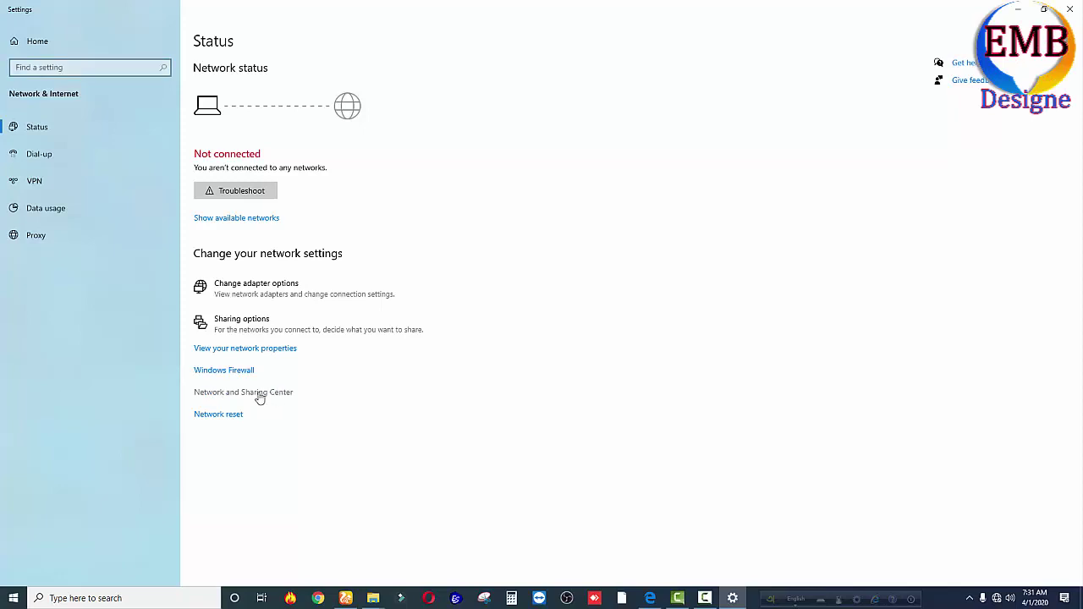
drag(800, 82, 703, 38)
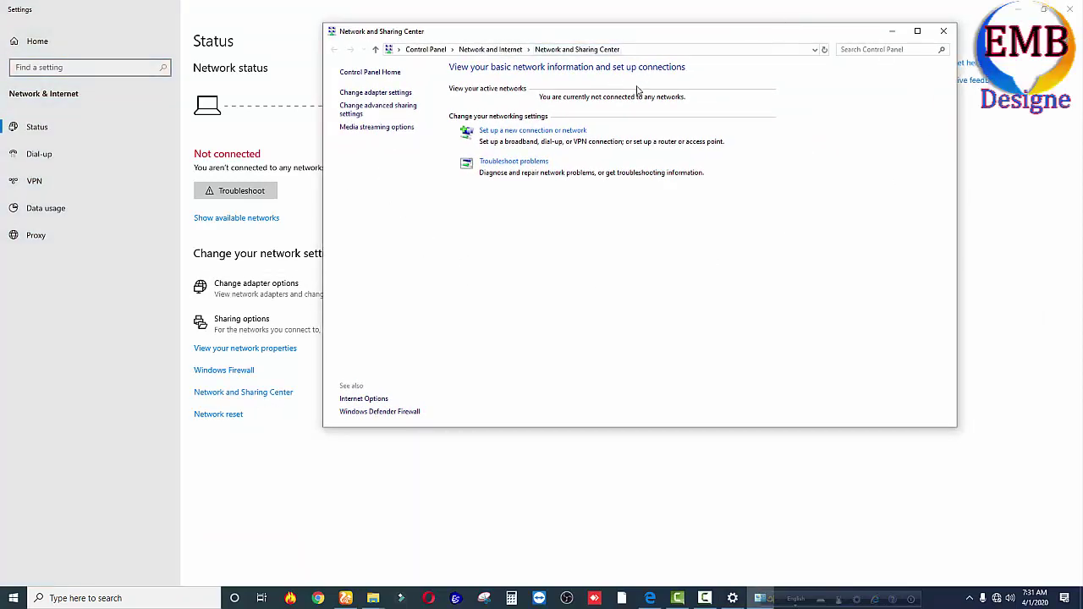
Open the adapter settings and enable the disabled Ethernet adapter.
click(385, 95)
drag(648, 52, 662, 105)
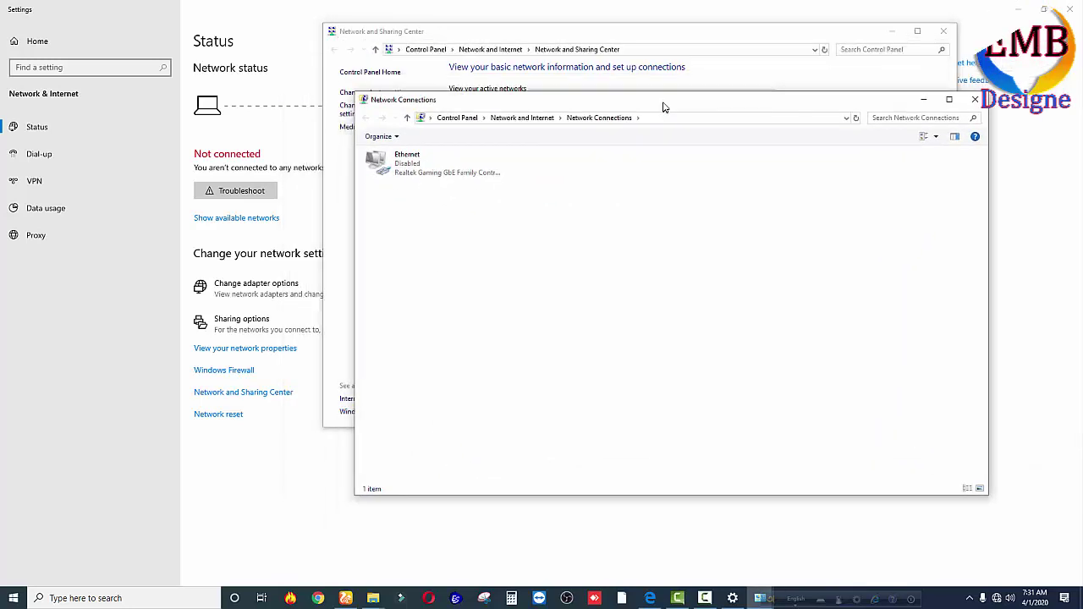
right_click(420, 167)
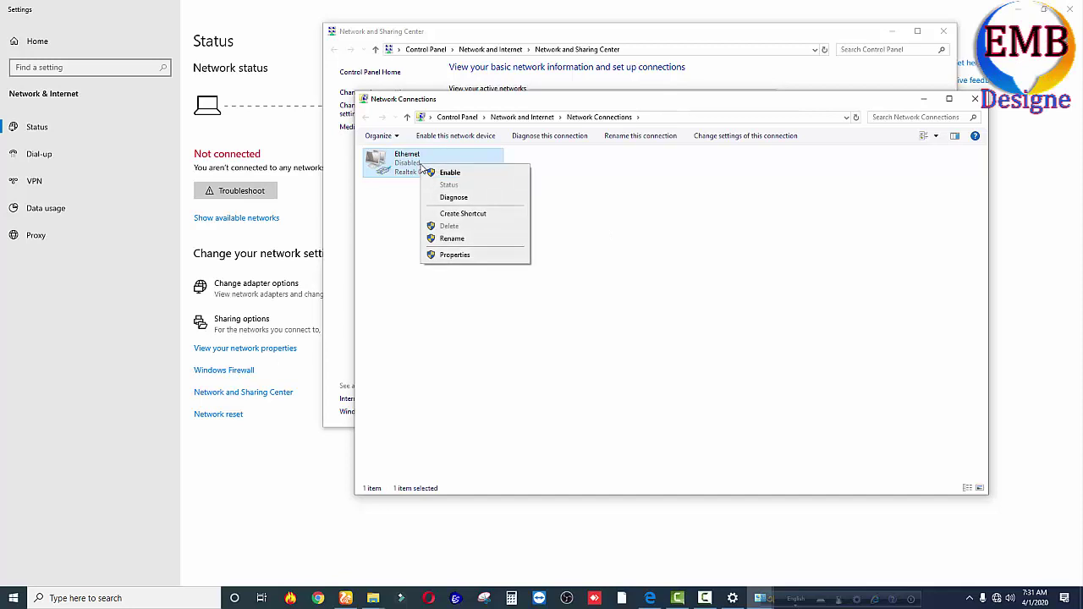
click(478, 173)
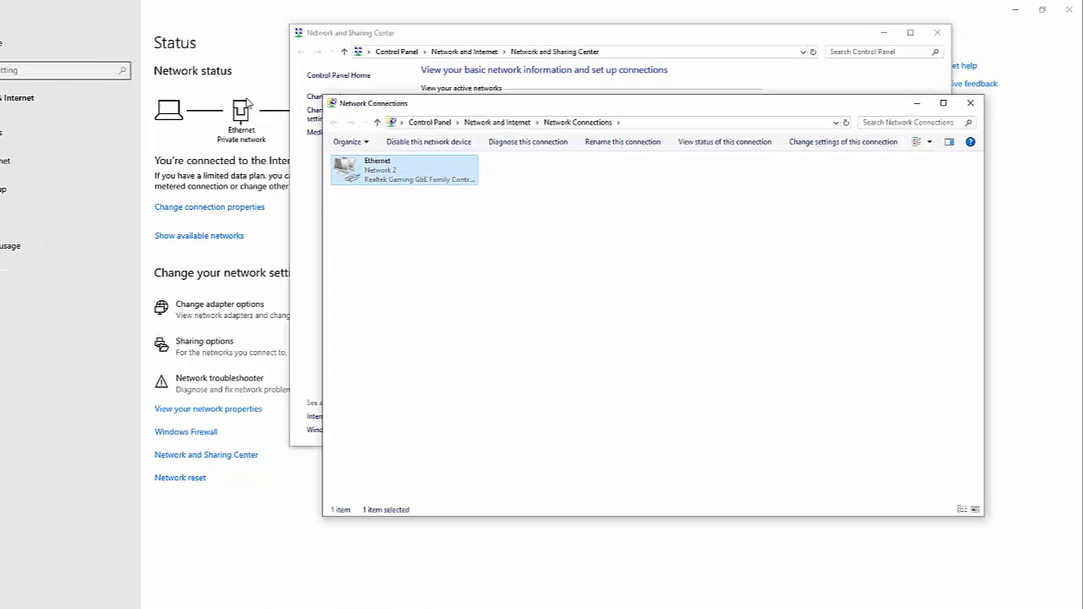
Rearrange the Network and Sharing Center and Network Connections windows to check the Ethernet connection's status.
drag(353, 36, 561, 65)
click(406, 127)
drag(347, 127, 438, 126)
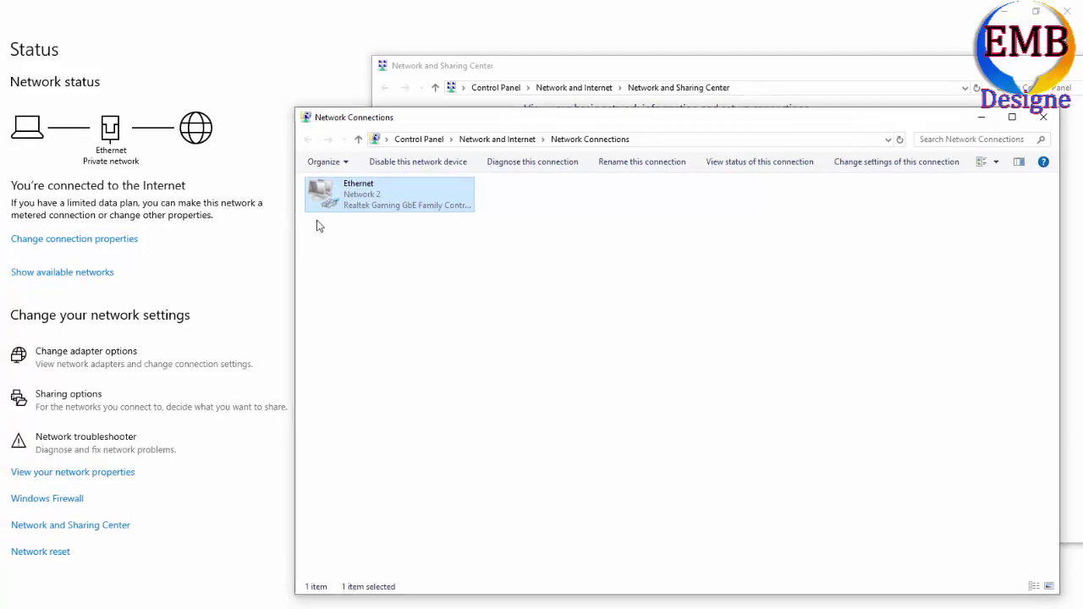
Close the Network Connections, Network and Sharing Center and Settings windows.
click(1049, 107)
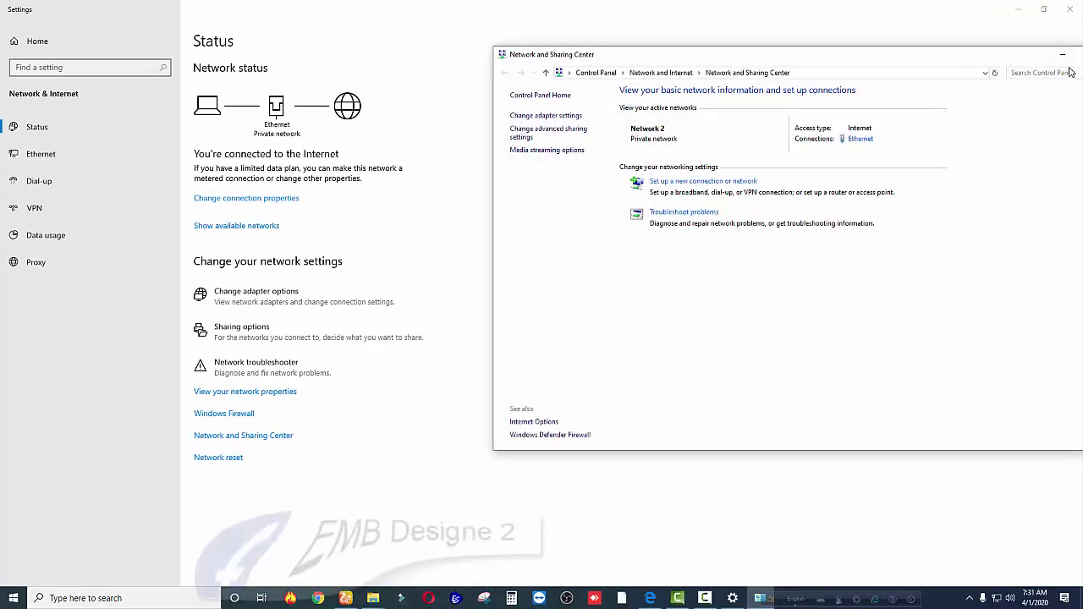
drag(931, 59, 653, 46)
click(836, 44)
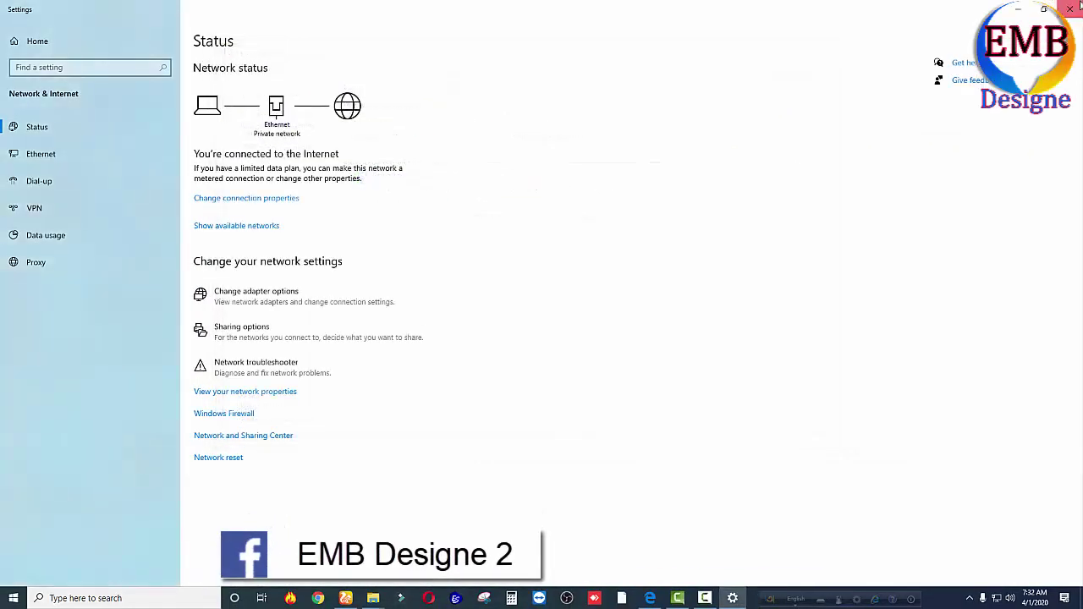
click(1070, 8)
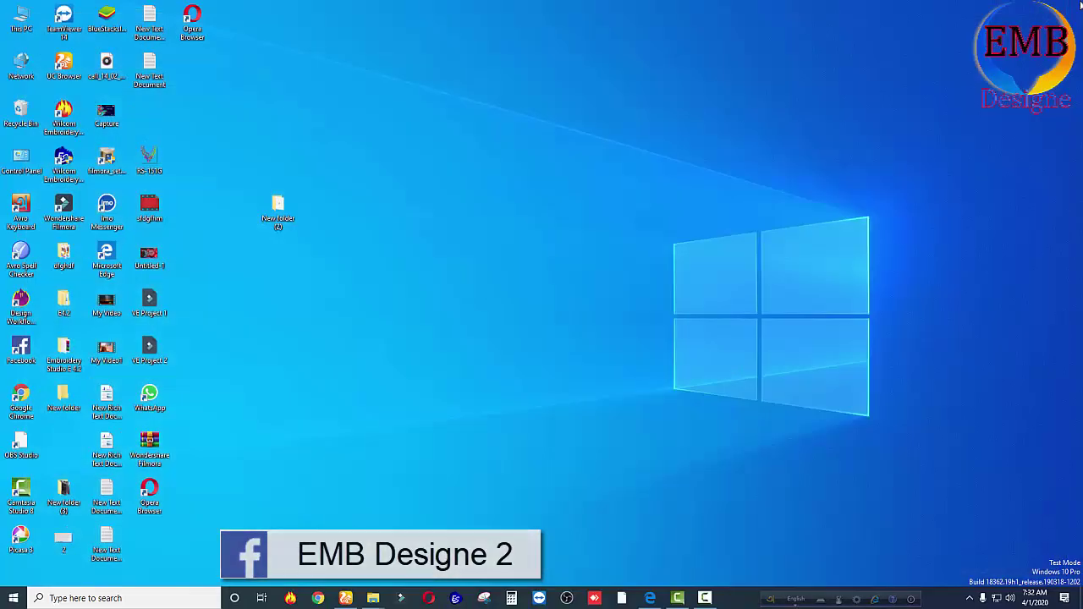